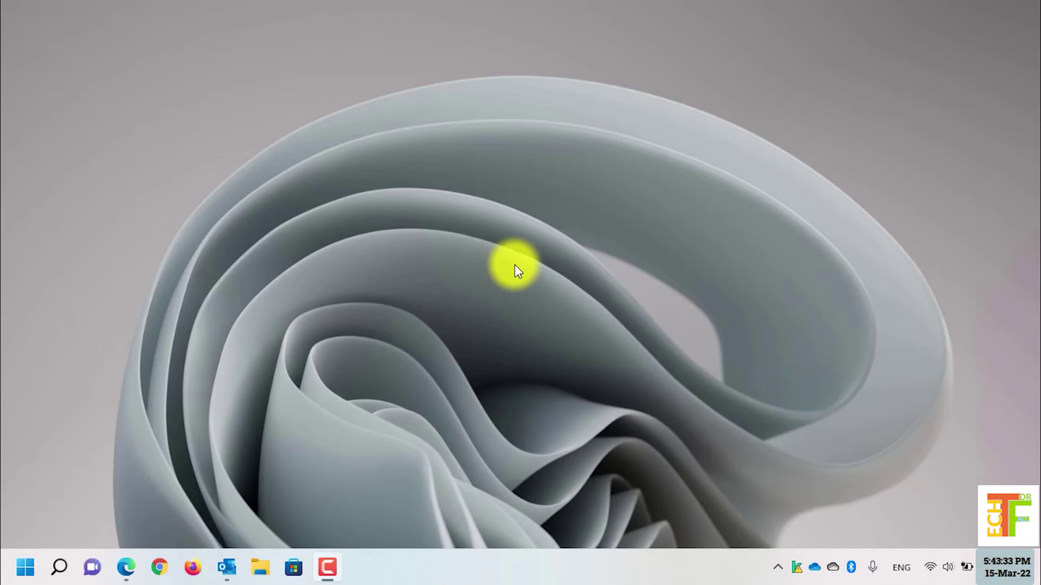
- Go to office.com in Edge and sign in, declining 'Stay signed in'
click(125, 567)
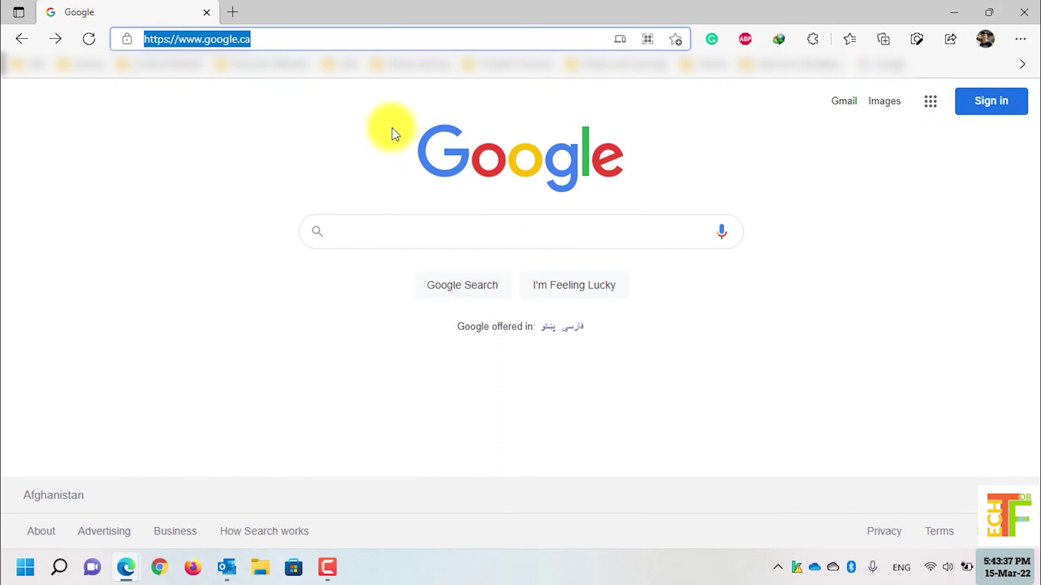
text(office.com)
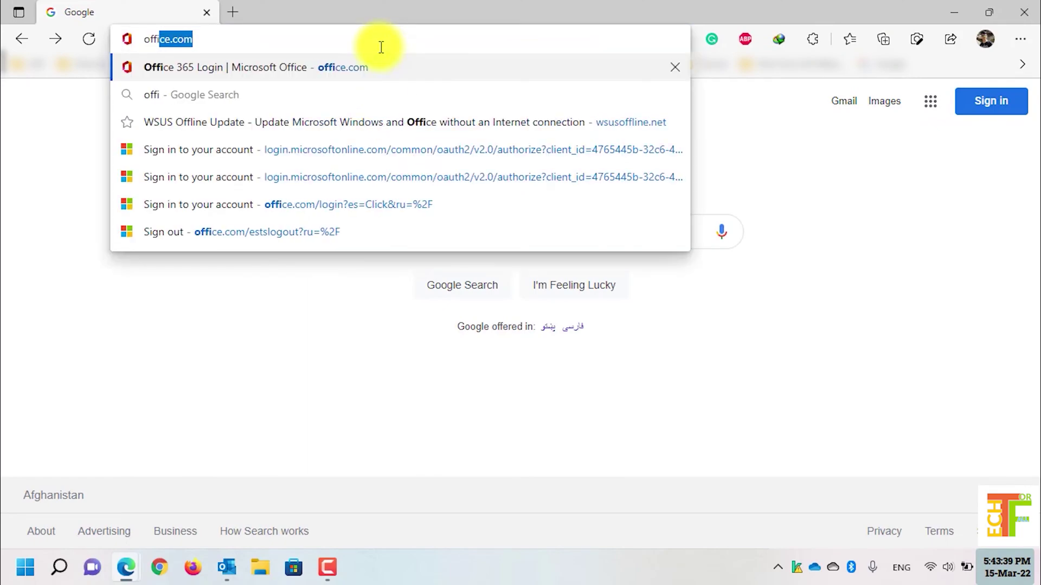
key(Return)
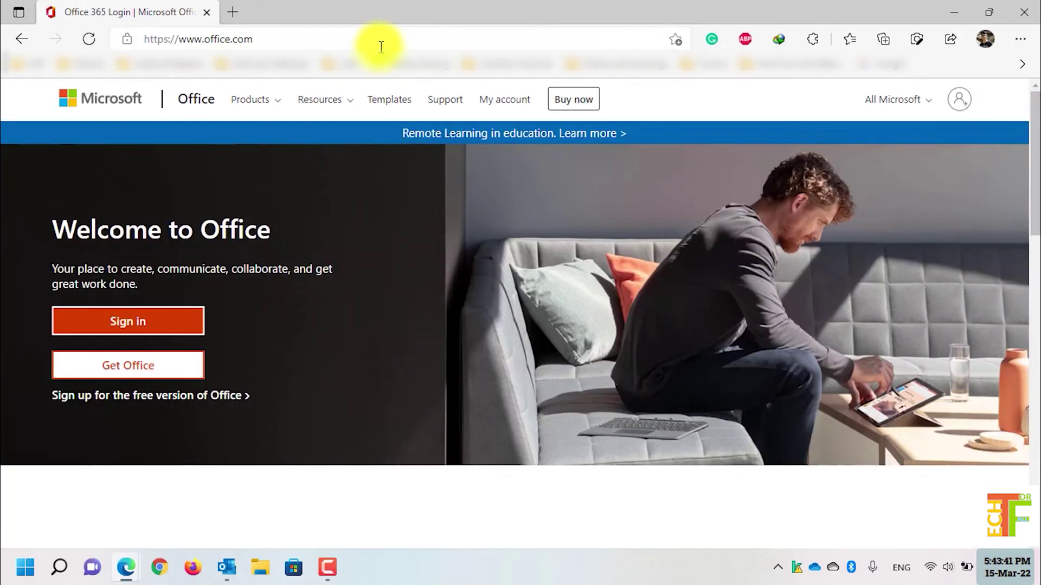
click(122, 325)
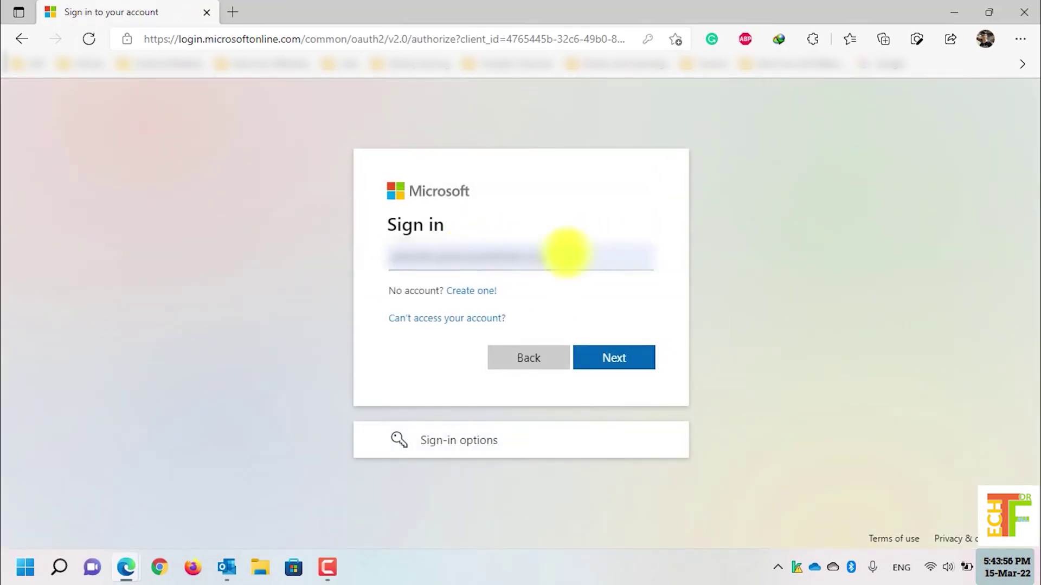
click(613, 358)
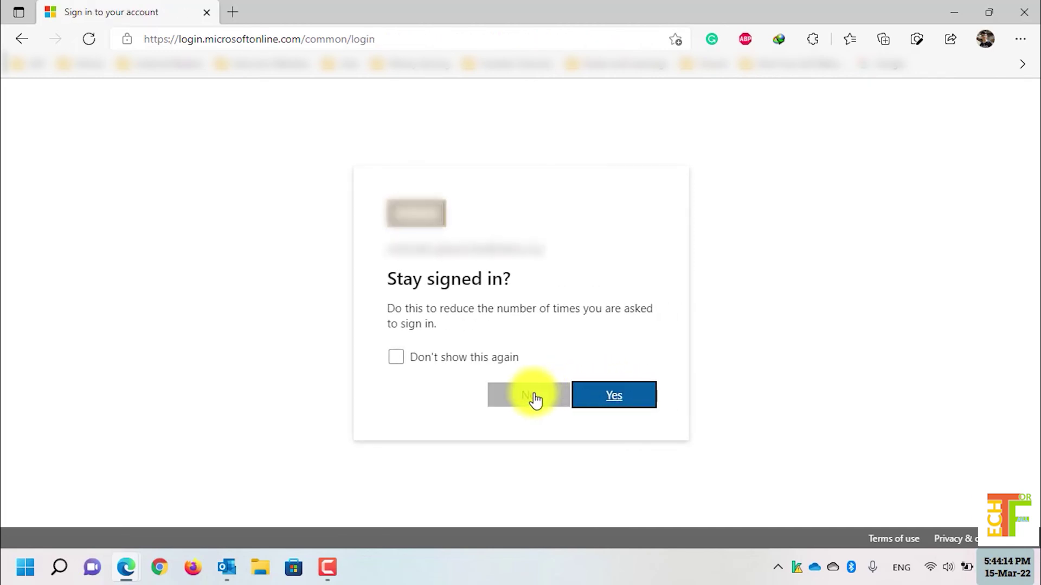
click(528, 396)
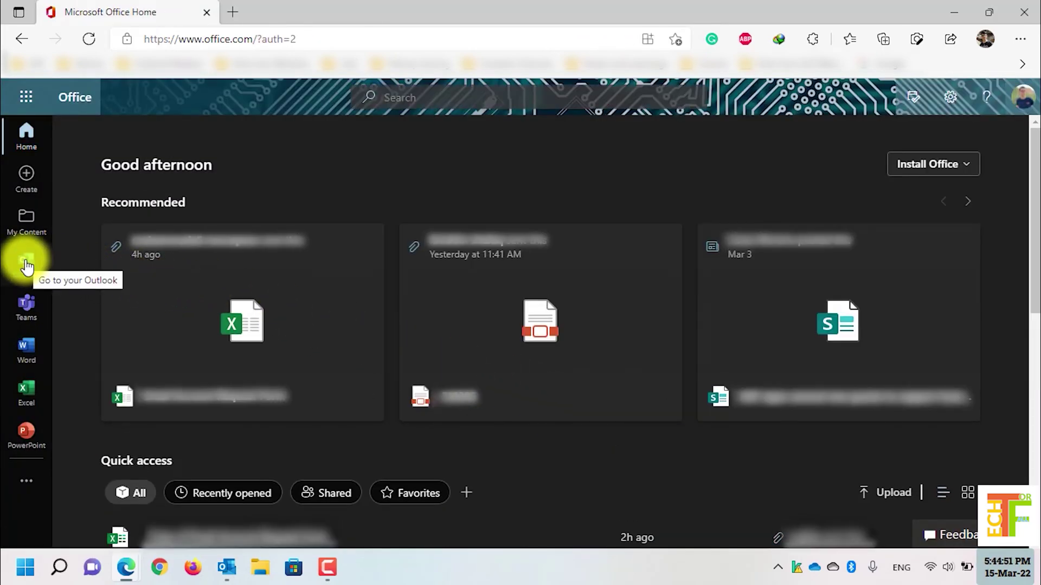
- Launch Outlook mail from the Office home sidebar
click(27, 266)
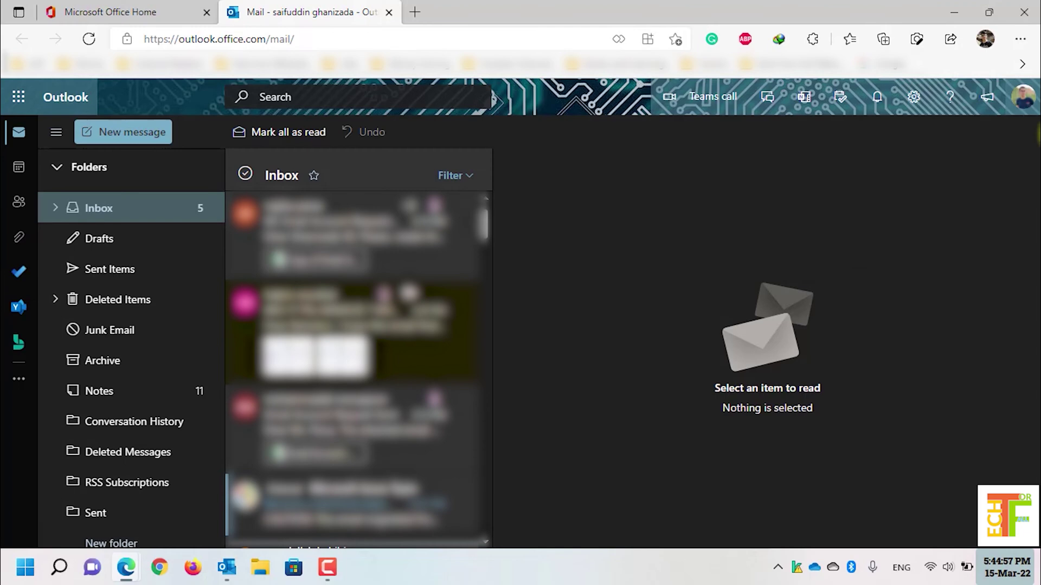
- Open Change your photo from the avatar's account panel and try the zoom slider
click(1020, 97)
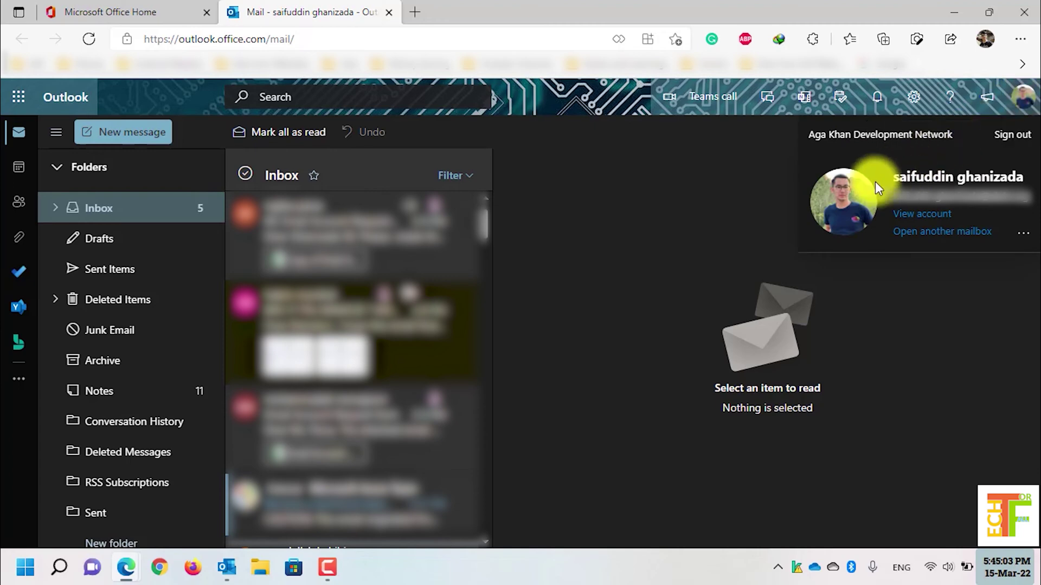
click(841, 207)
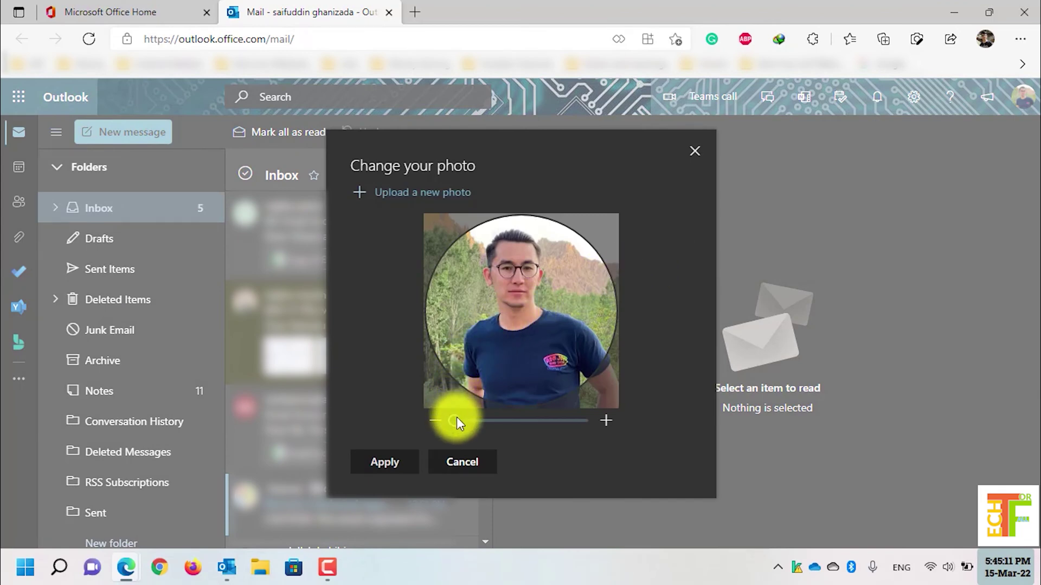
drag(455, 420, 452, 425)
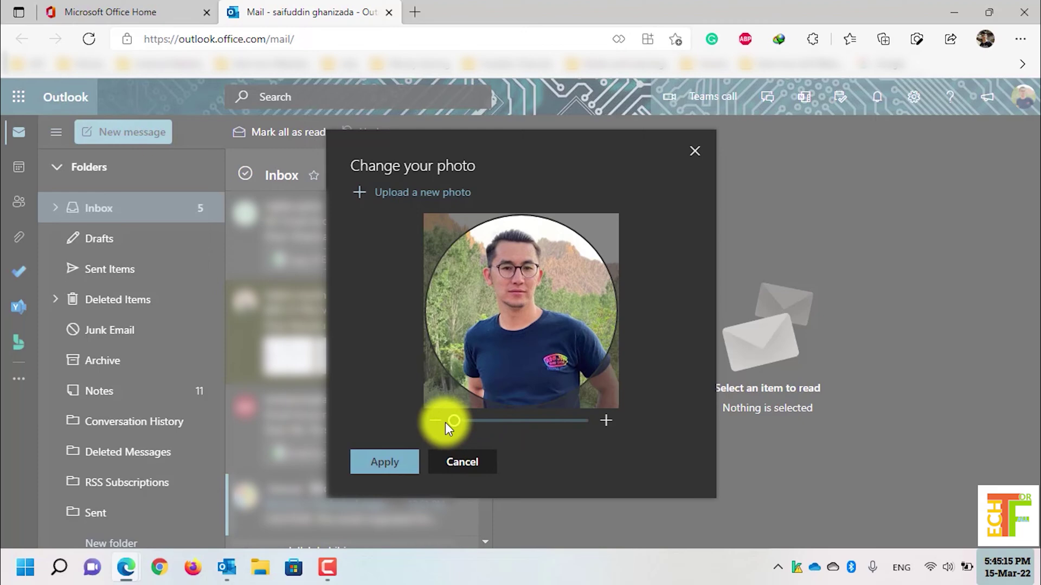
- Upload 'DSC_0131-Enhanced copy.jpg' from the Desktop as the new photo
click(411, 198)
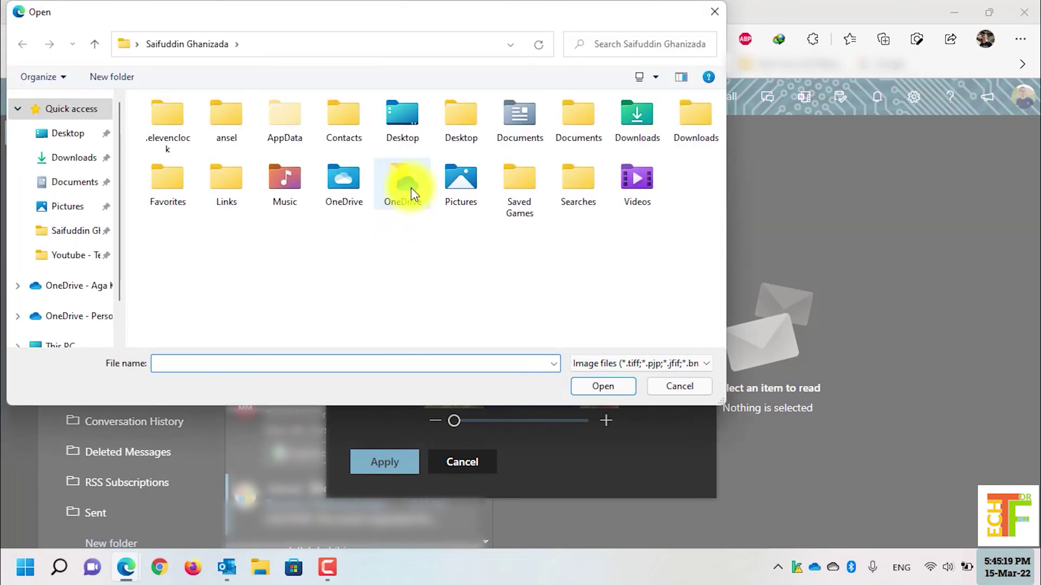
double_click(407, 135)
click(267, 210)
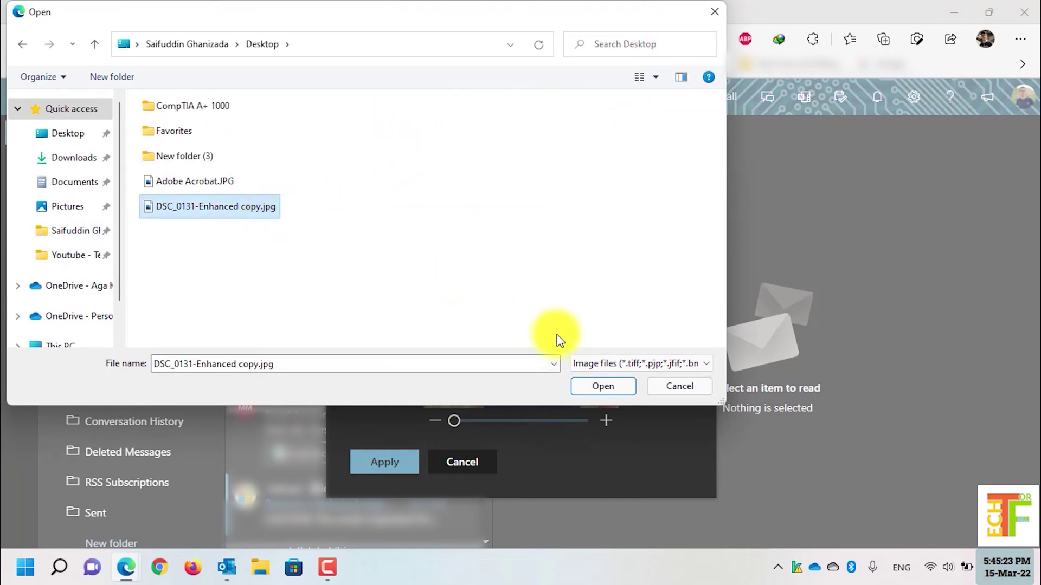
click(603, 386)
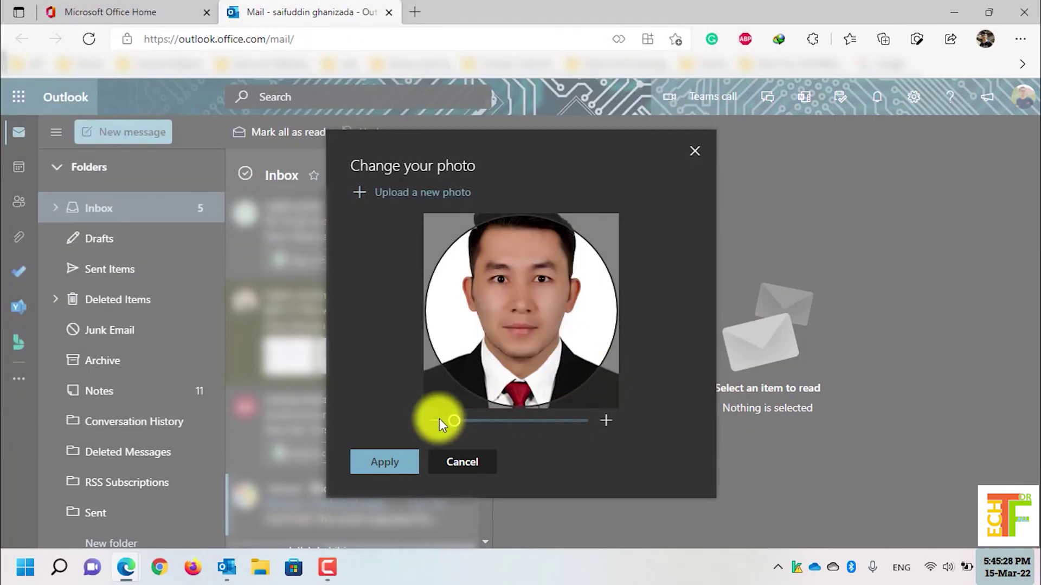
- Shift the portrait down so the hair fits the circle, then apply it
drag(526, 302, 531, 329)
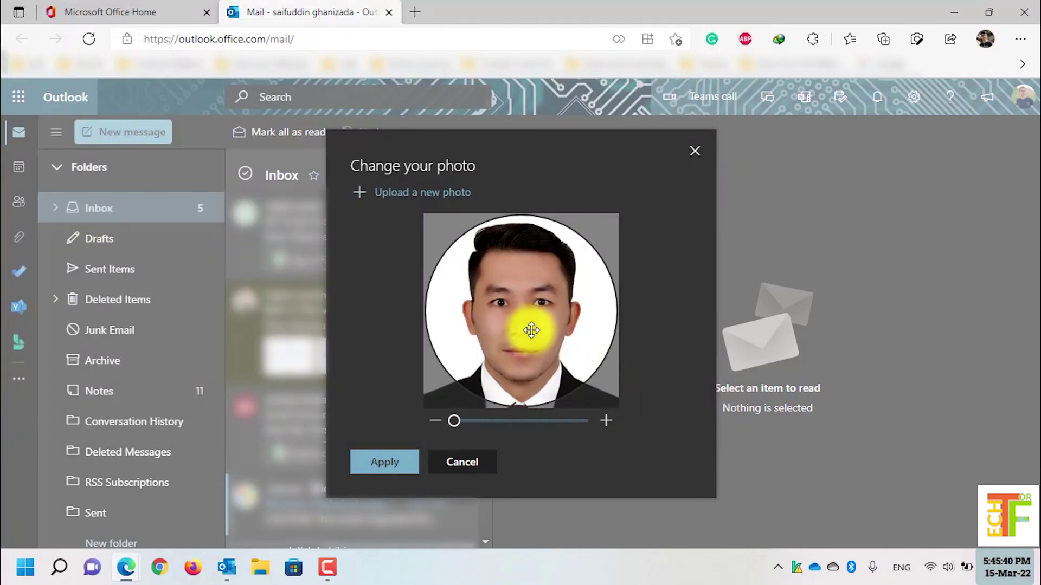
click(380, 469)
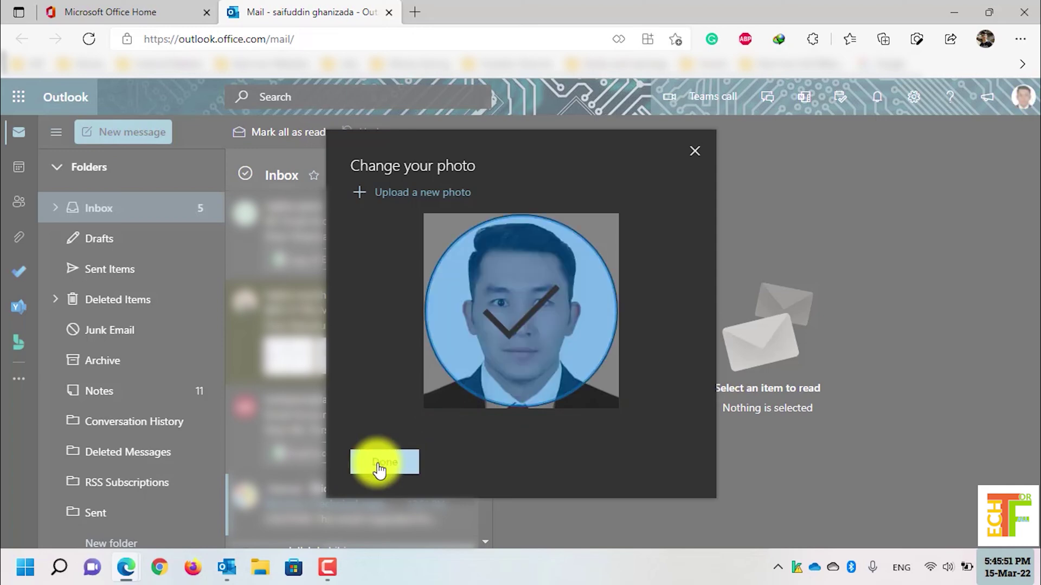
click(380, 468)
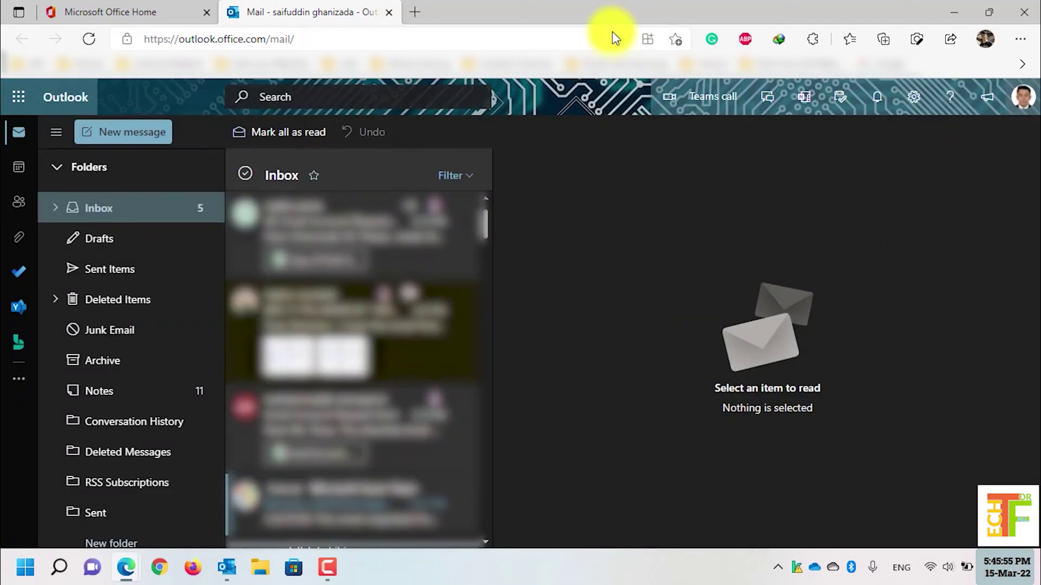
- Close the Outlook tab, reload Office home, and confirm the suit portrait in the account flyout
click(394, 14)
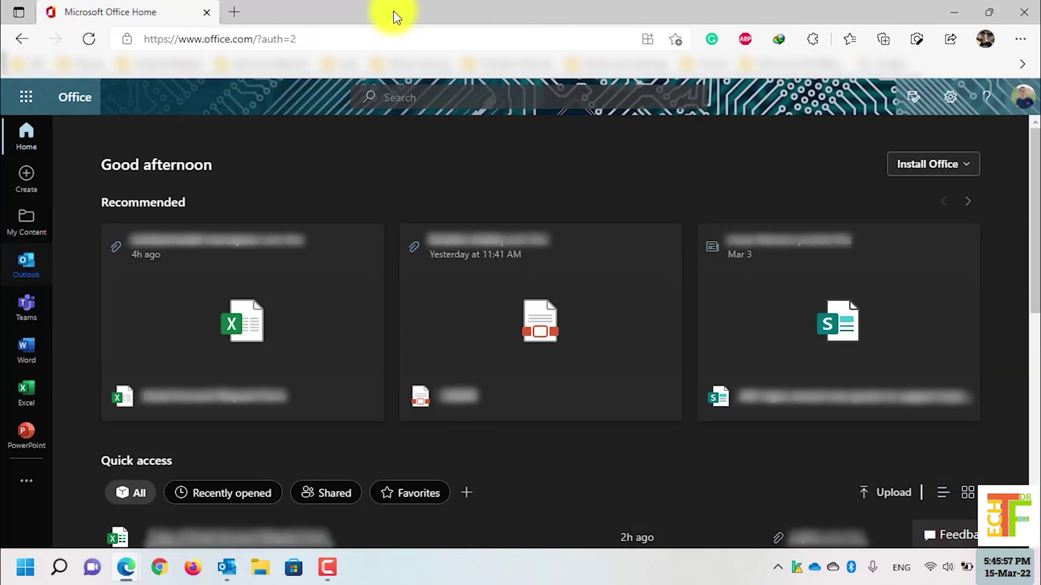
click(90, 38)
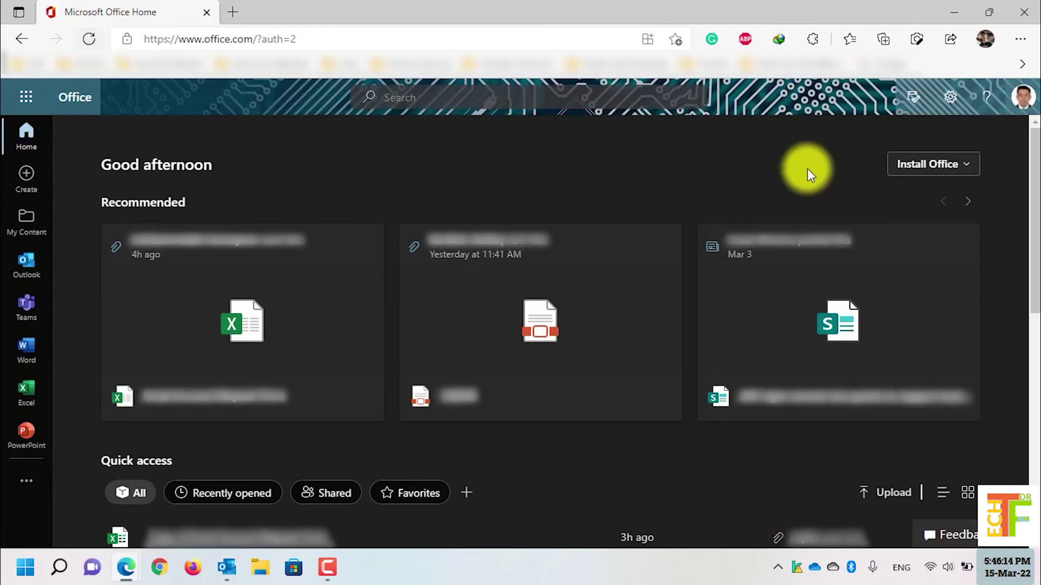
click(1022, 98)
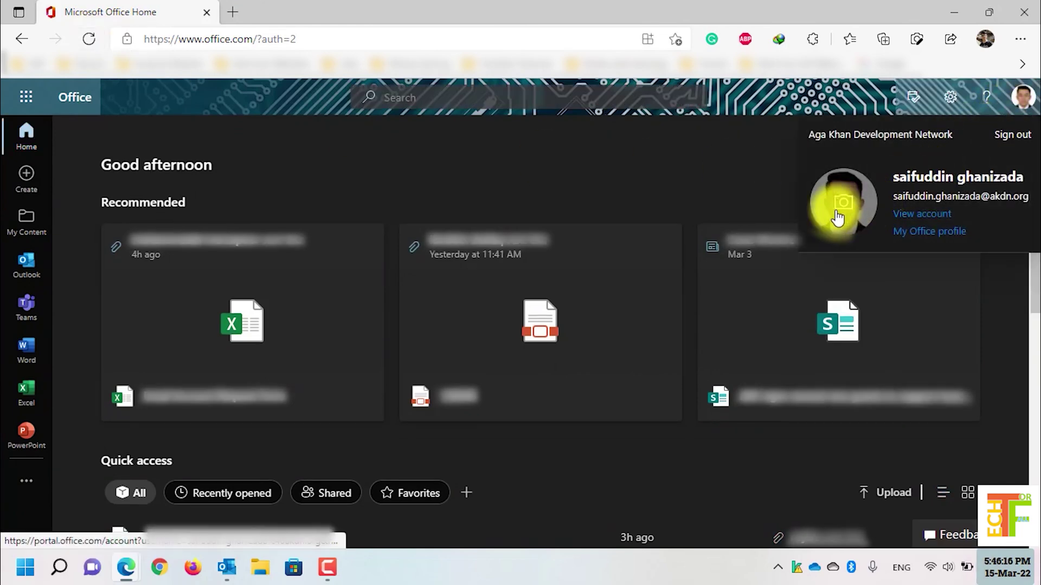
click(692, 158)
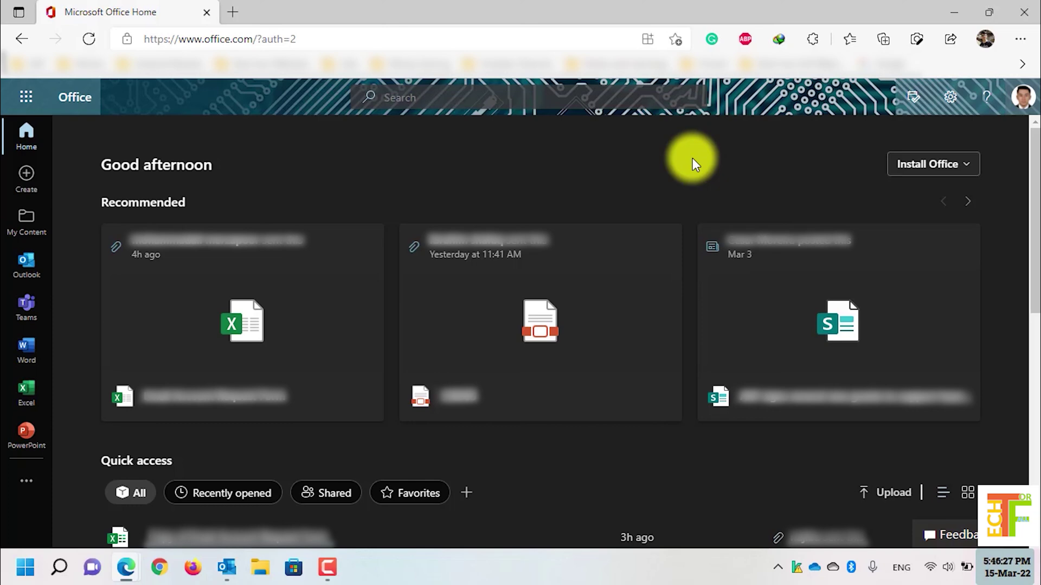
- Show the Outlook desktop app's Account Information page with the old T-shirt photo
click(228, 567)
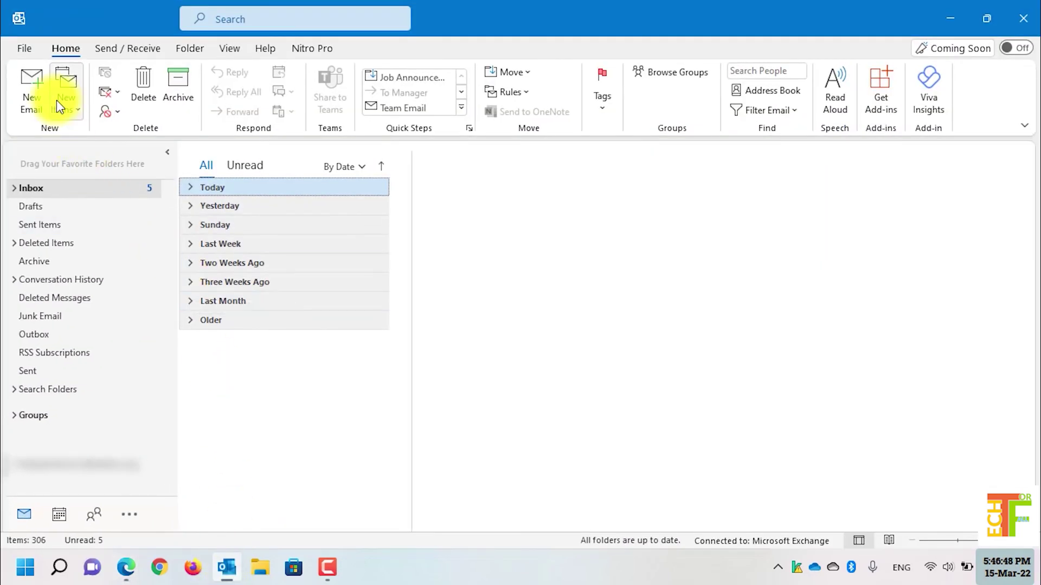
click(54, 125)
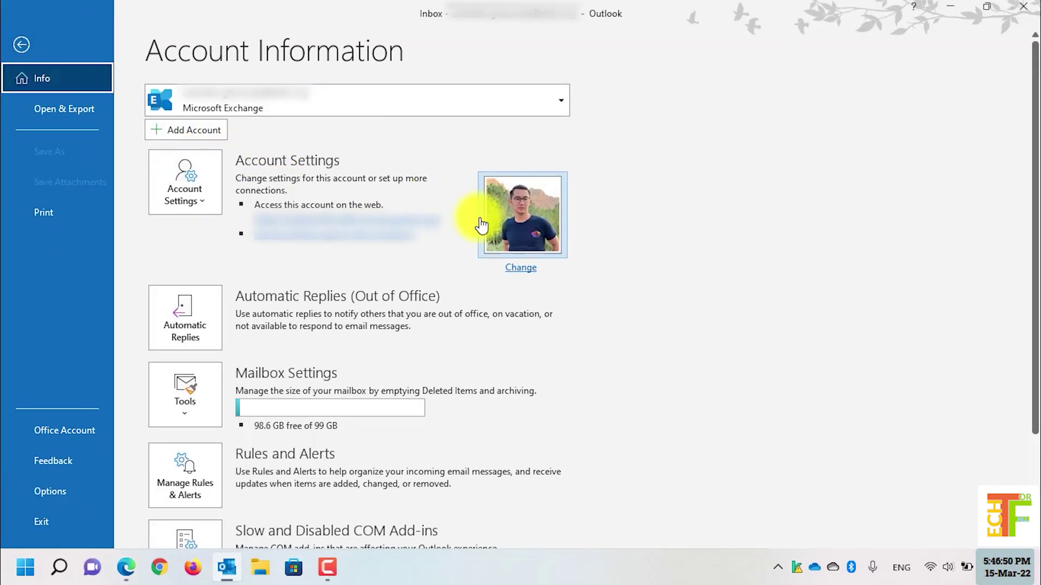